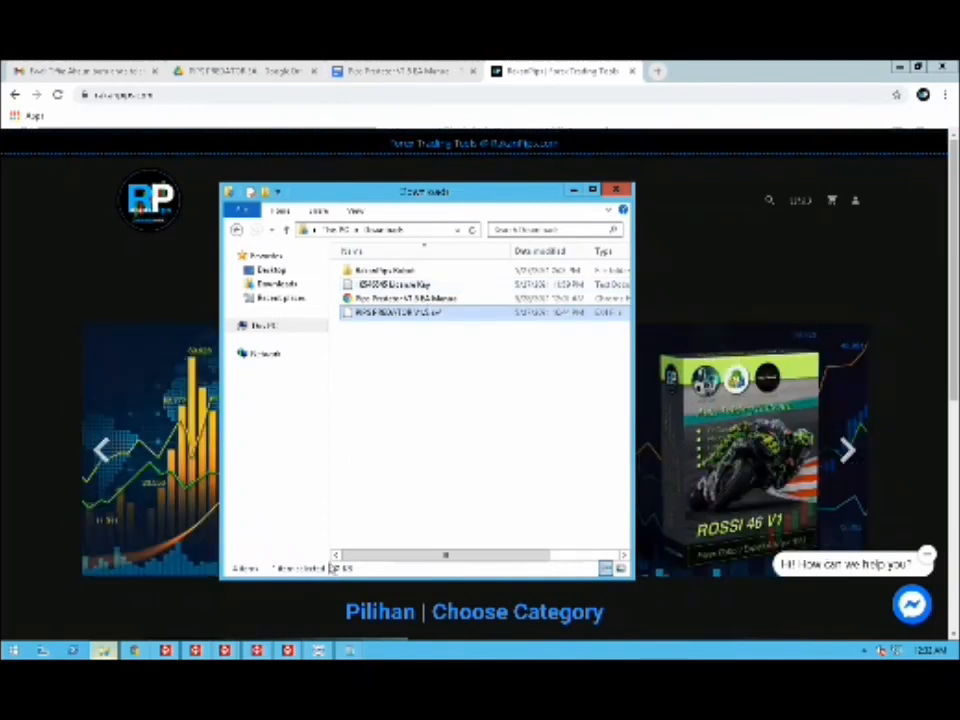
- Switch to the MetaTrader 4 terminal and log in to the trading account with the saved credentials
click(318, 650)
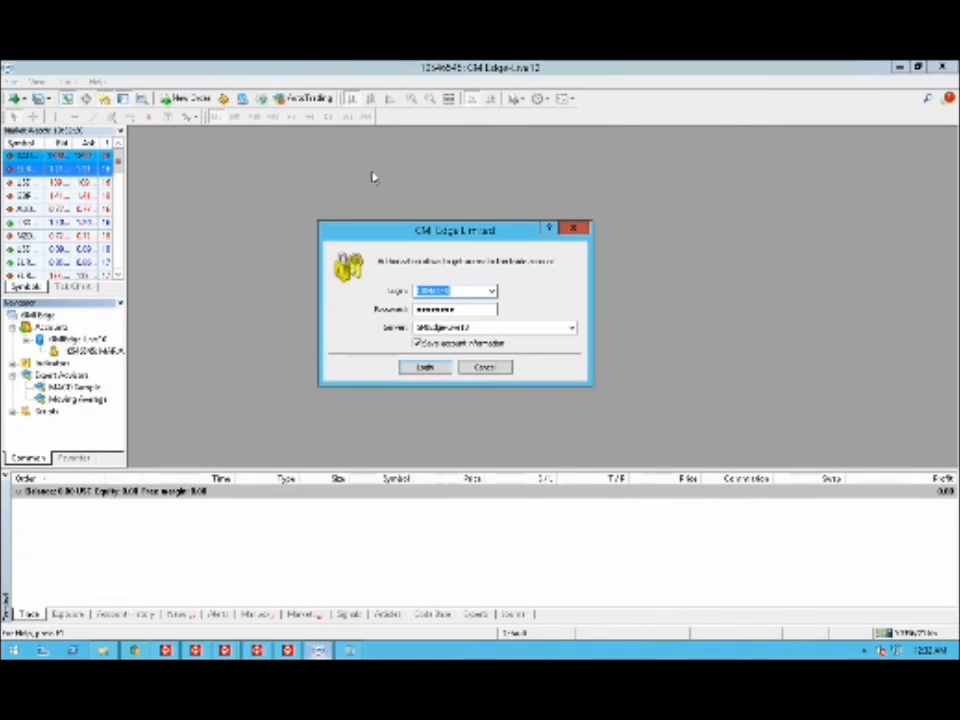
click(428, 369)
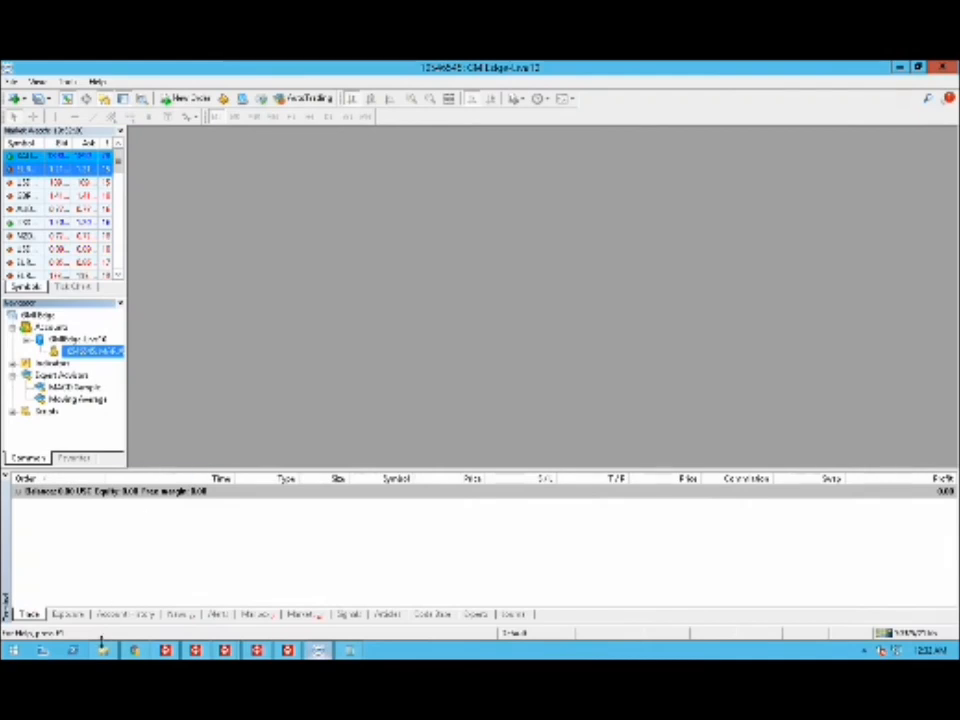
- Switch to the Downloads folder in File Explorer and copy the PIPS PREDATOR V1.5.ex4 file
click(103, 650)
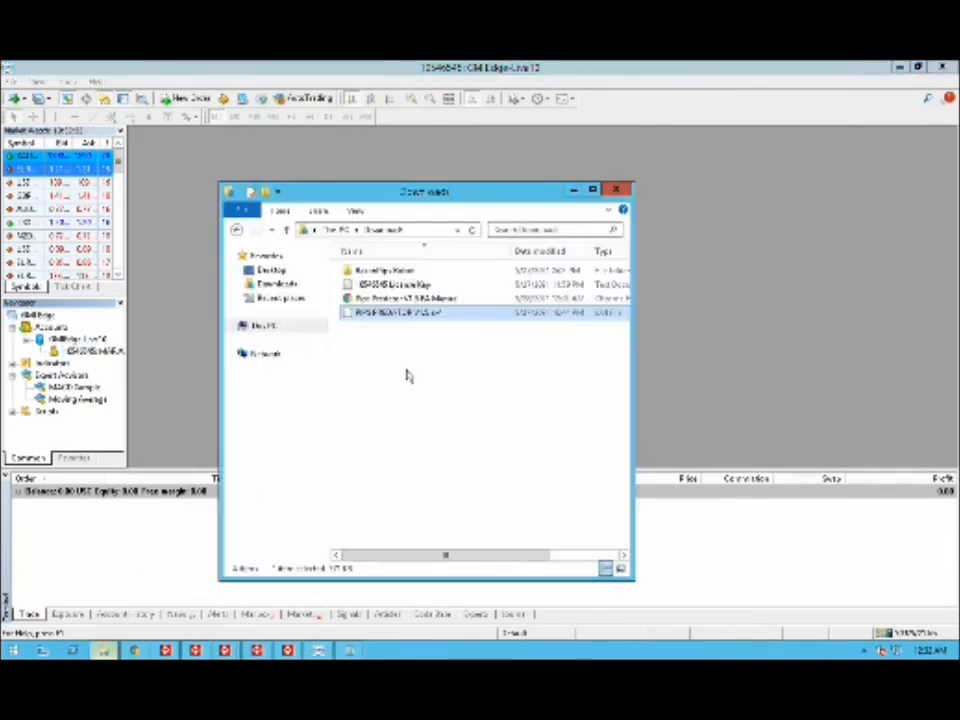
right_click(450, 318)
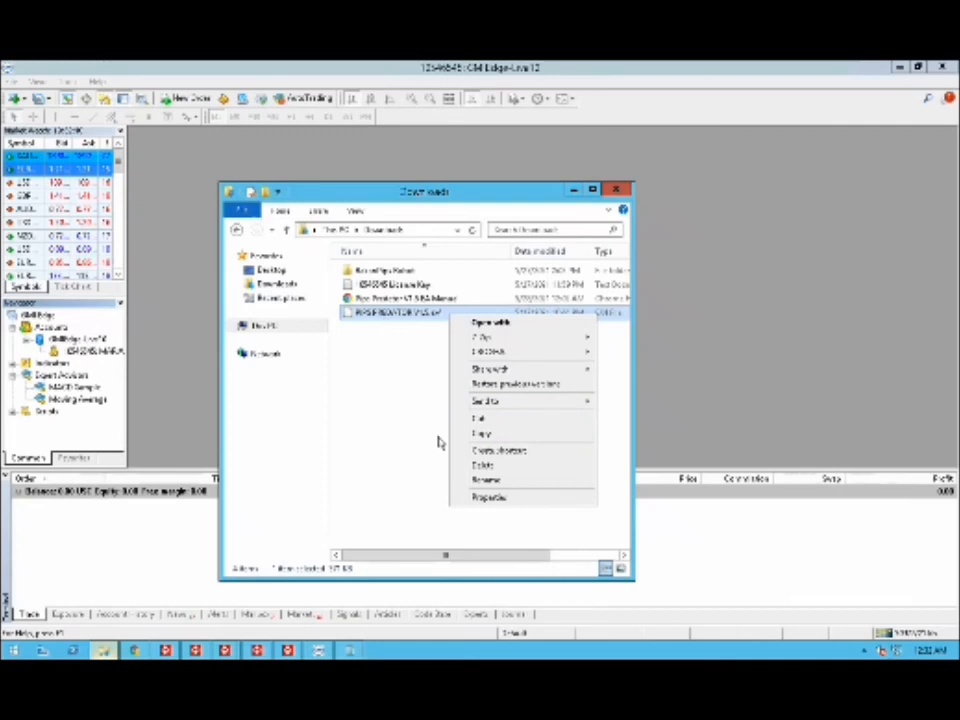
click(477, 437)
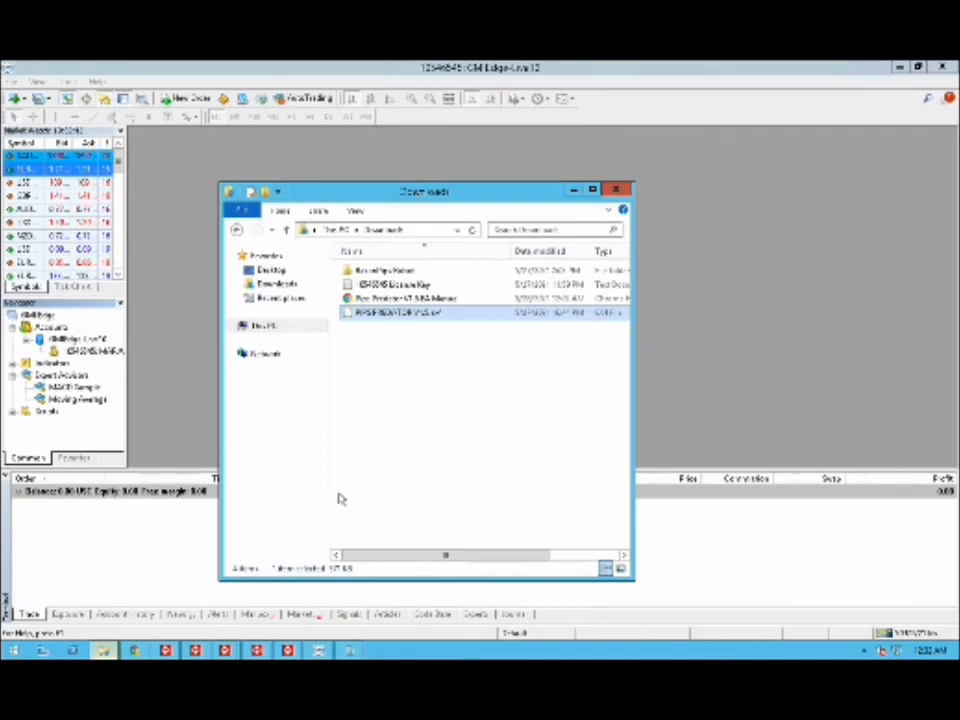
- Paste the copied expert file into the MQL4 Experts subfolder of the MetaTrader data folder, and close the folder window
click(320, 651)
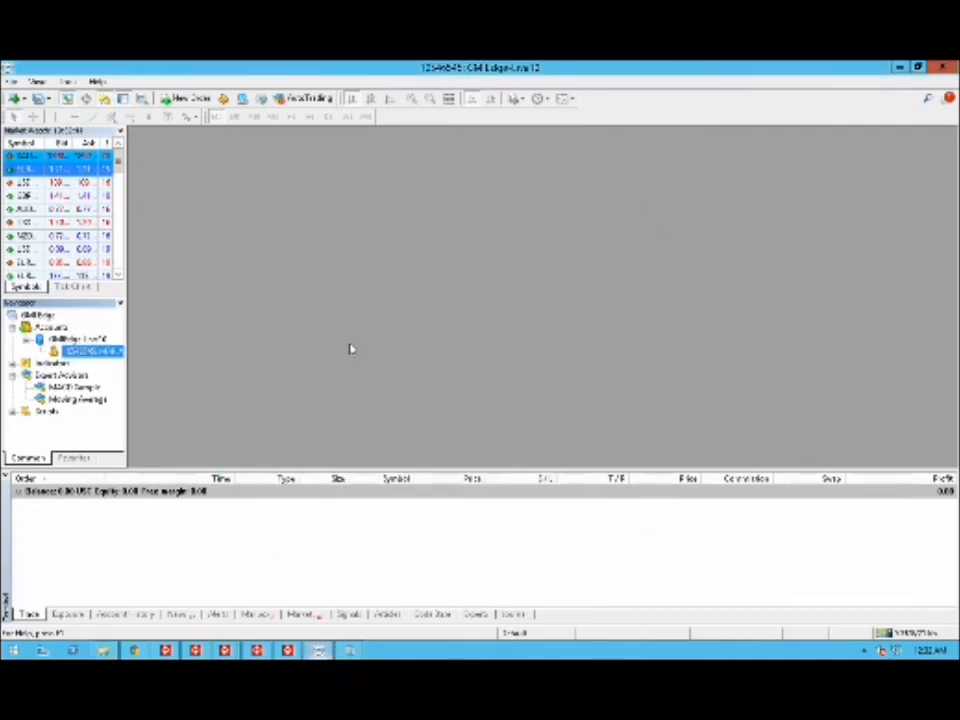
click(12, 81)
click(35, 166)
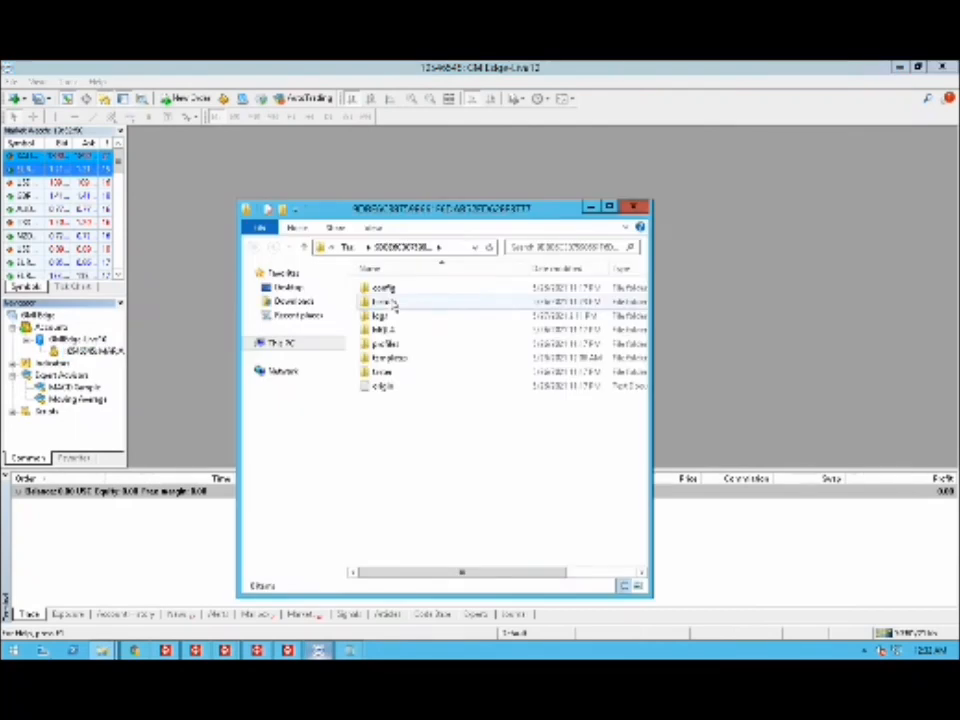
click(385, 330)
double_click(385, 332)
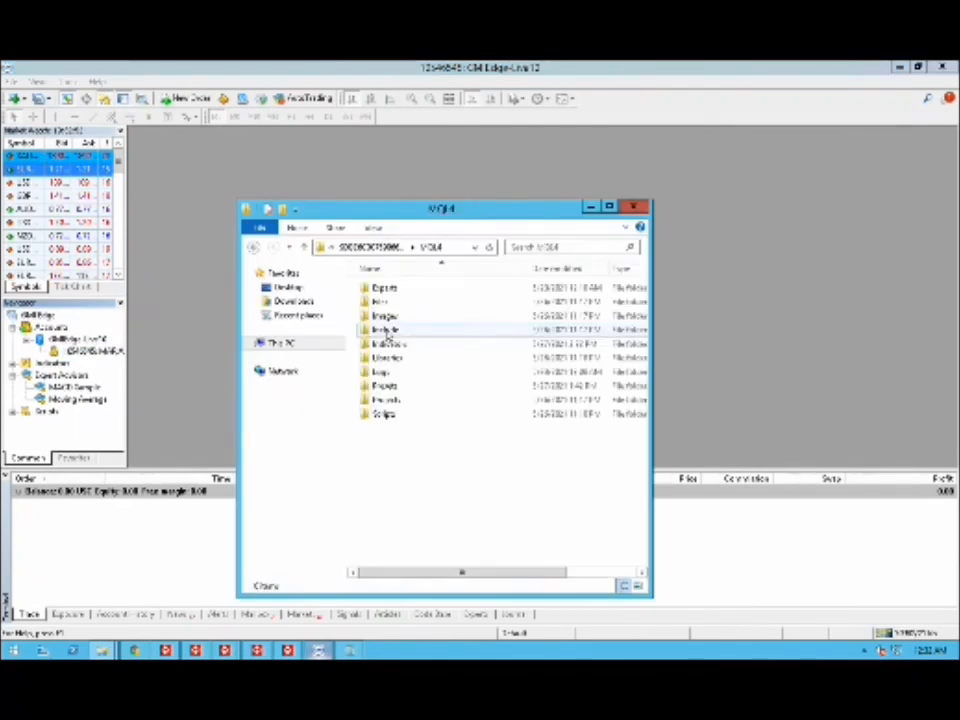
click(409, 290)
double_click(409, 290)
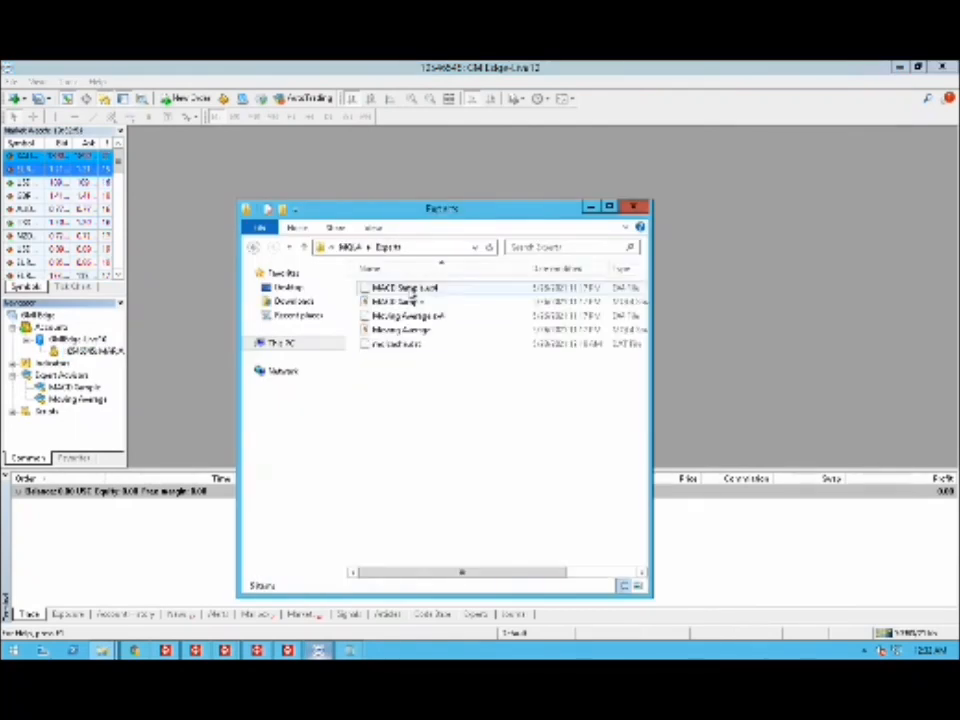
right_click(418, 384)
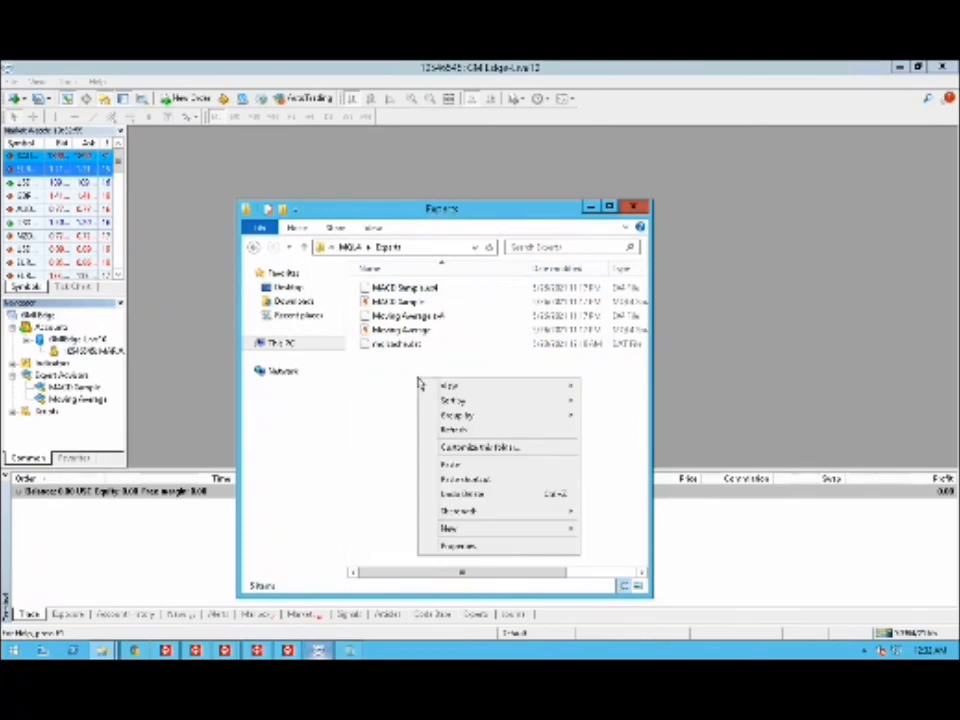
click(449, 465)
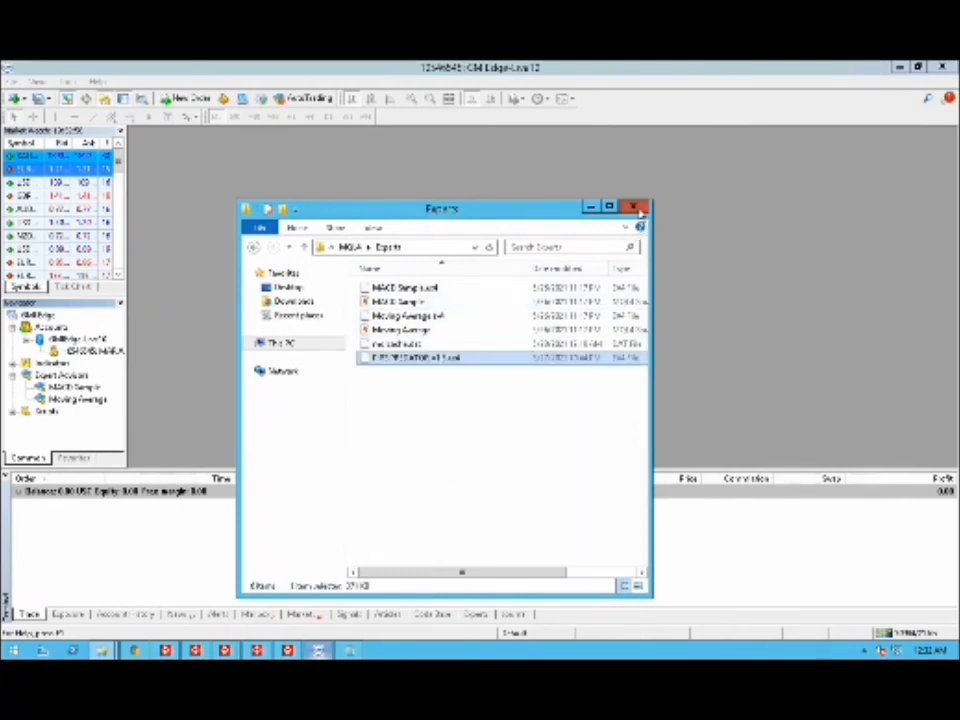
click(636, 207)
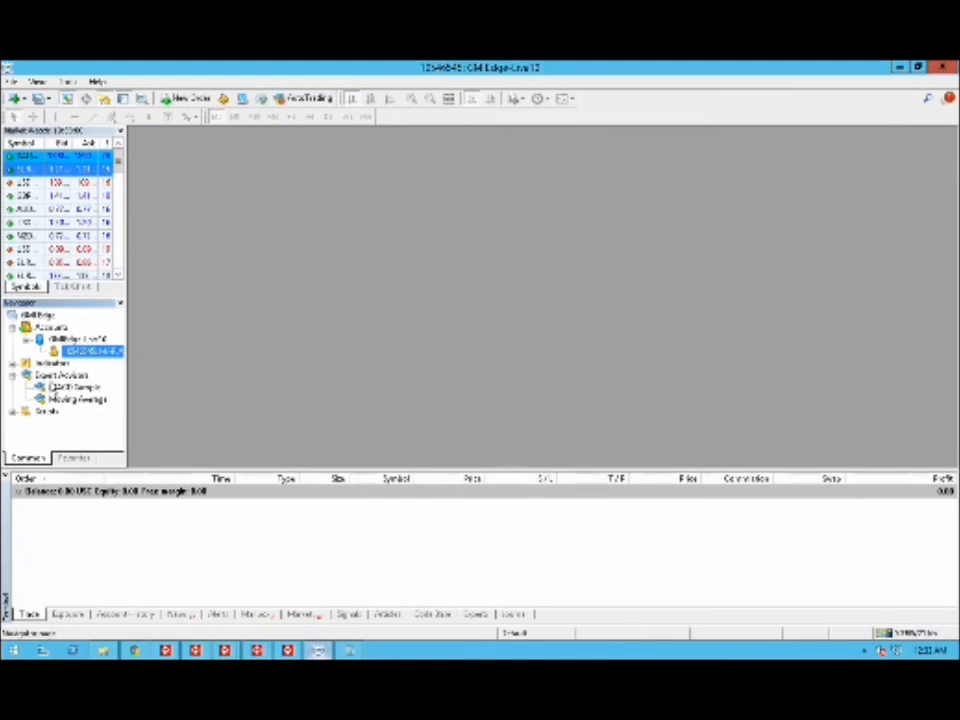
- Refresh the Expert Advisors list in the Navigator to load the added robot
click(52, 380)
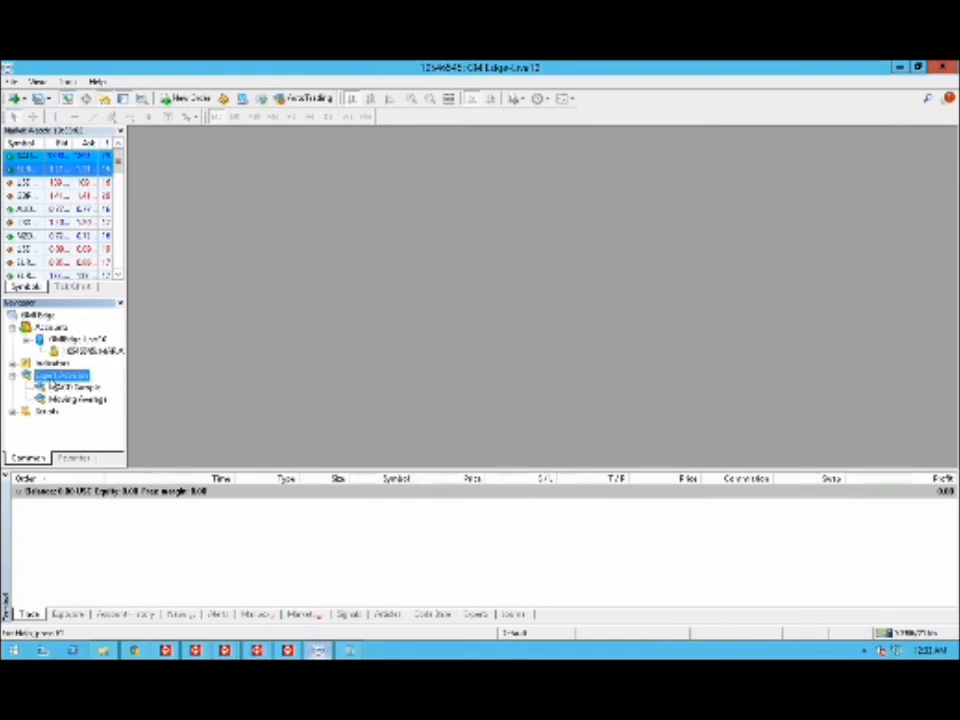
right_click(52, 380)
click(72, 435)
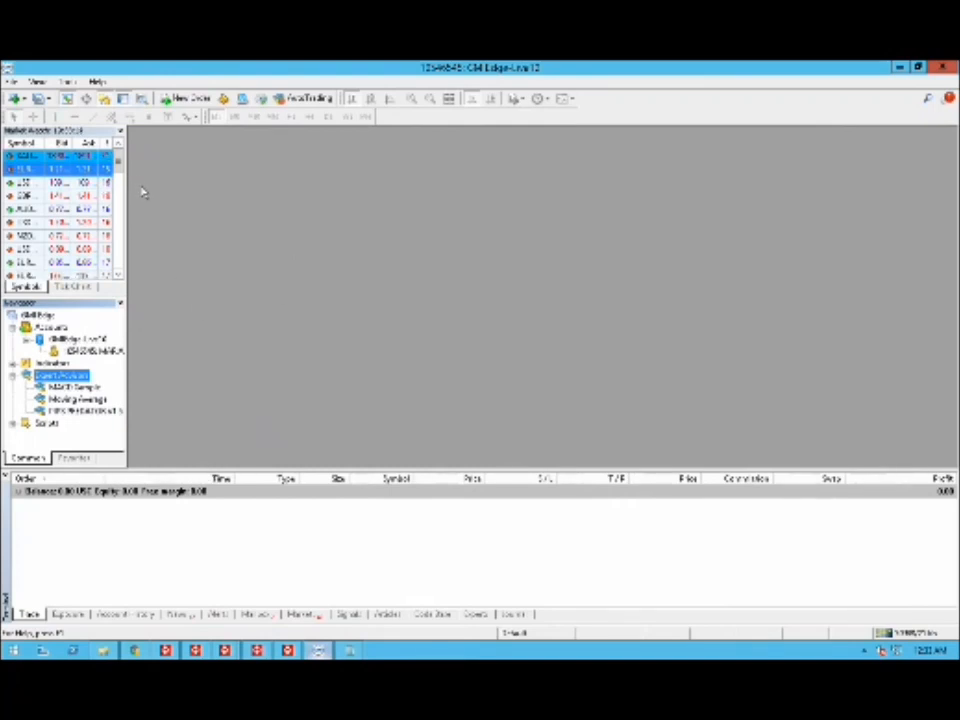
- Open a maximized EURUSD chart from the Market Watch and set its timeframe to M1
right_click(30, 173)
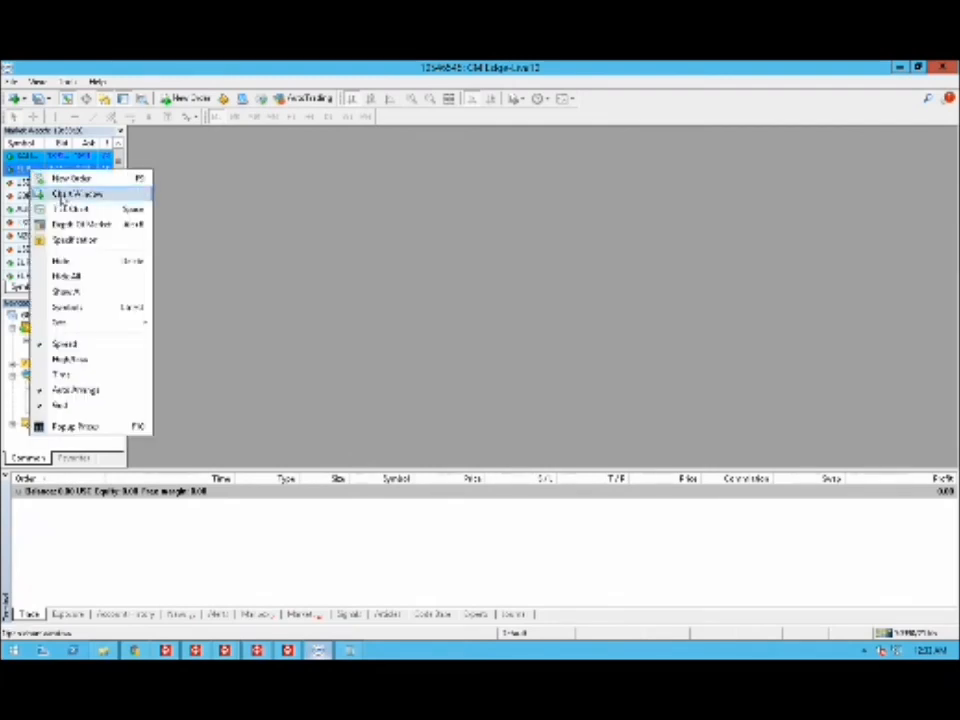
click(63, 195)
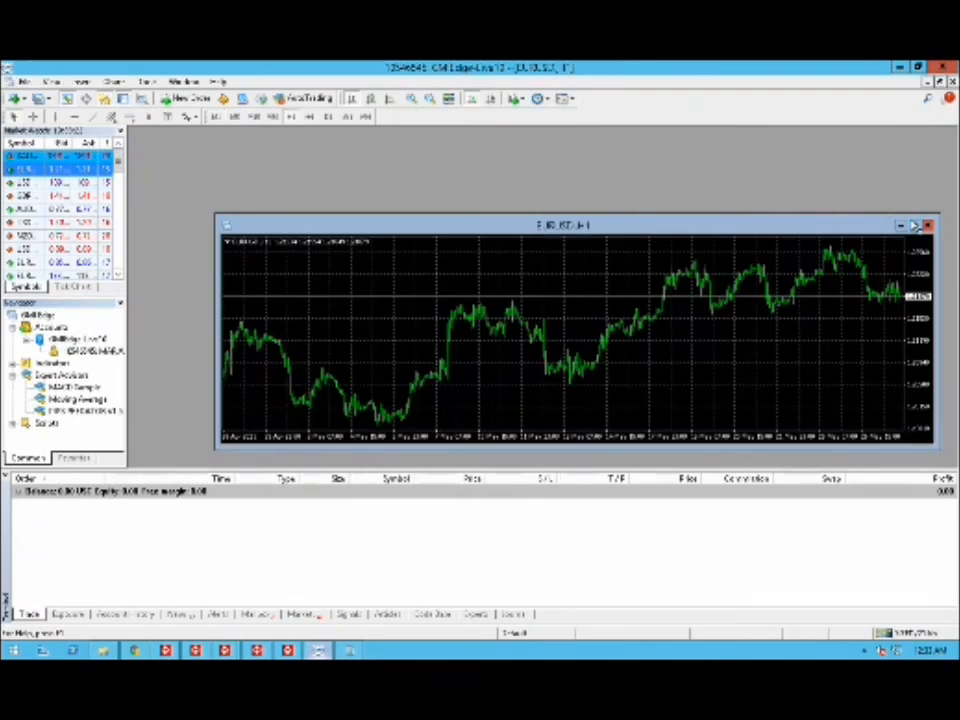
click(913, 226)
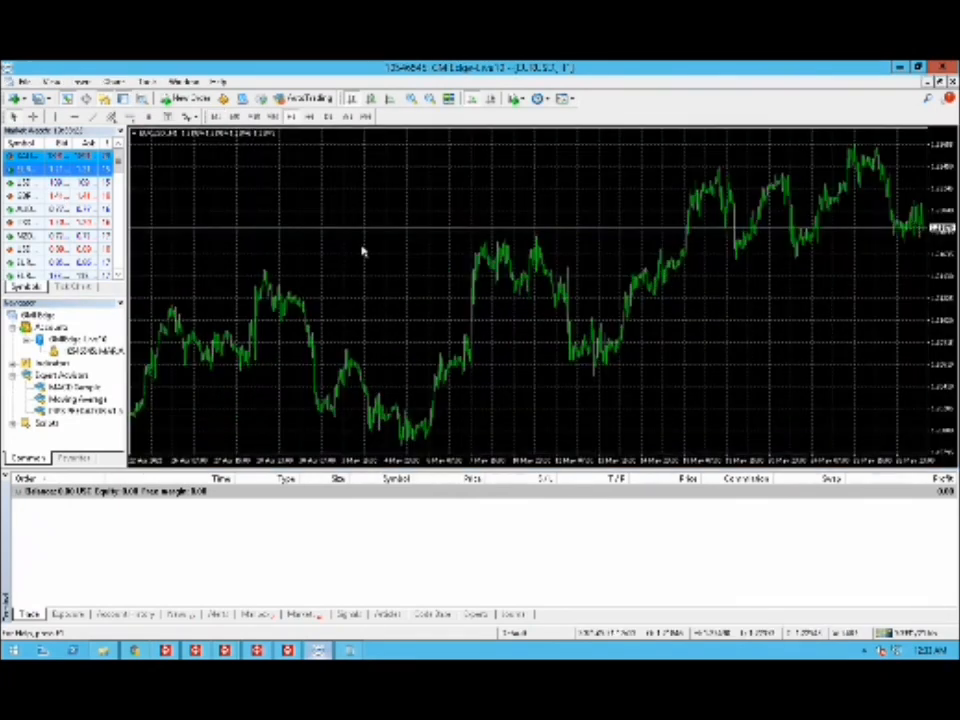
click(217, 117)
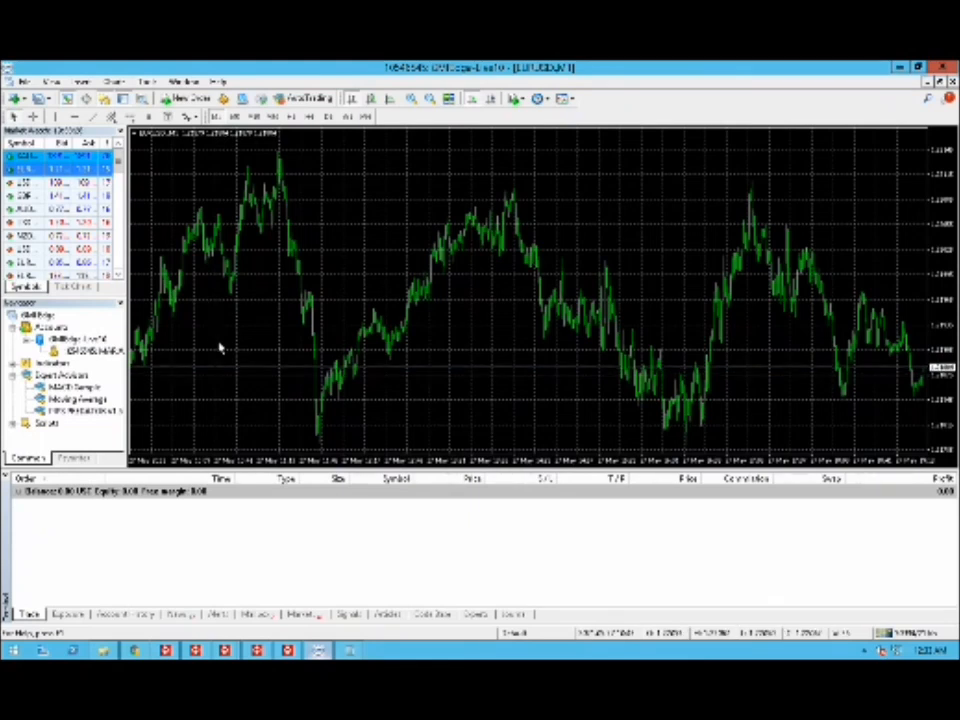
- Attach the PIPS PREDATOR expert to the EURUSD chart, allowing live trading, DLL imports and modification of Signals settings
click(107, 413)
drag(107, 418, 220, 340)
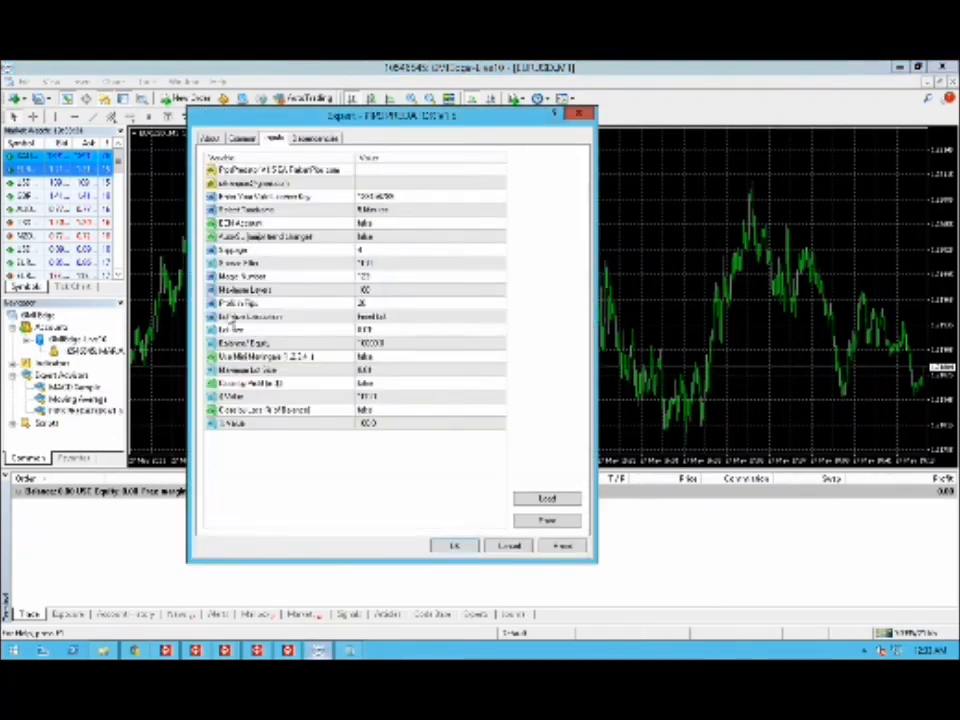
click(242, 138)
click(213, 248)
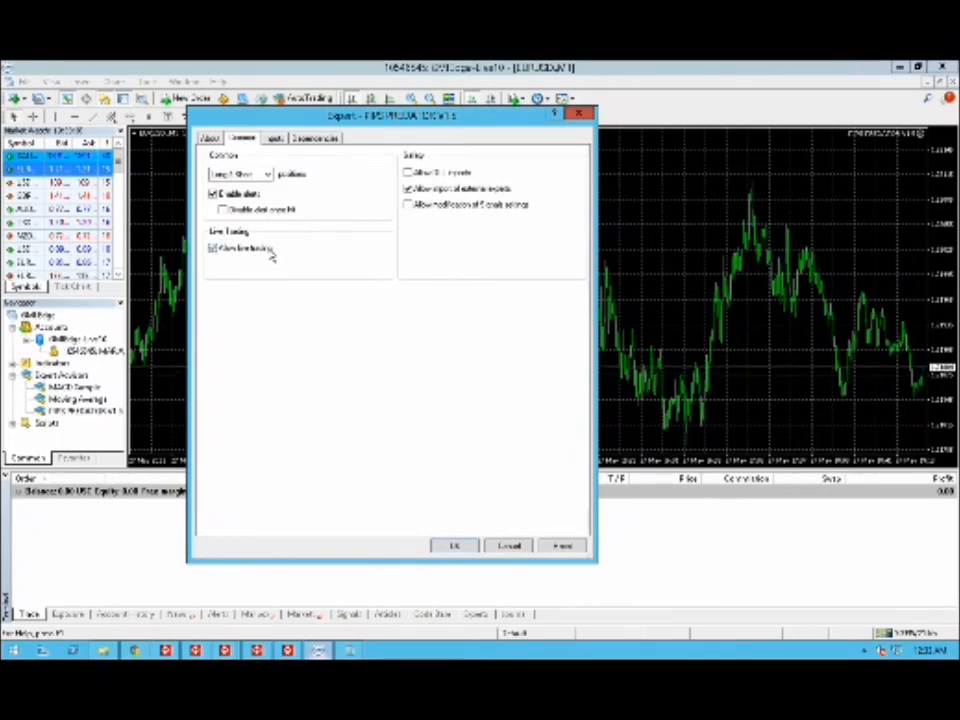
click(409, 174)
click(409, 205)
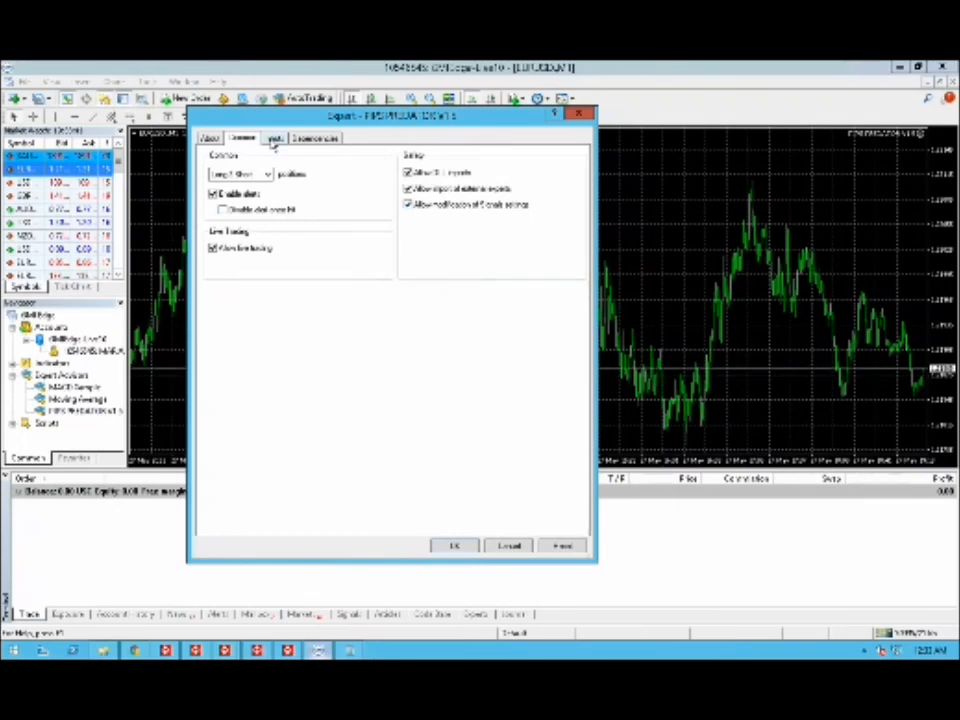
- Copy the license key from the Notepad license file and paste it into the expert's license key input
click(273, 140)
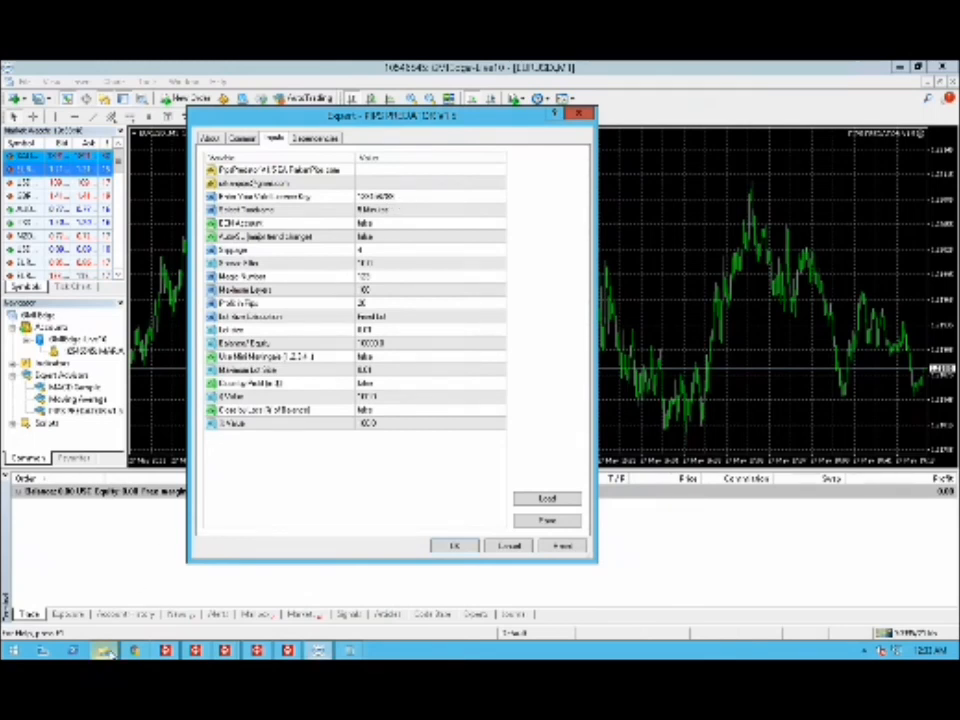
click(350, 651)
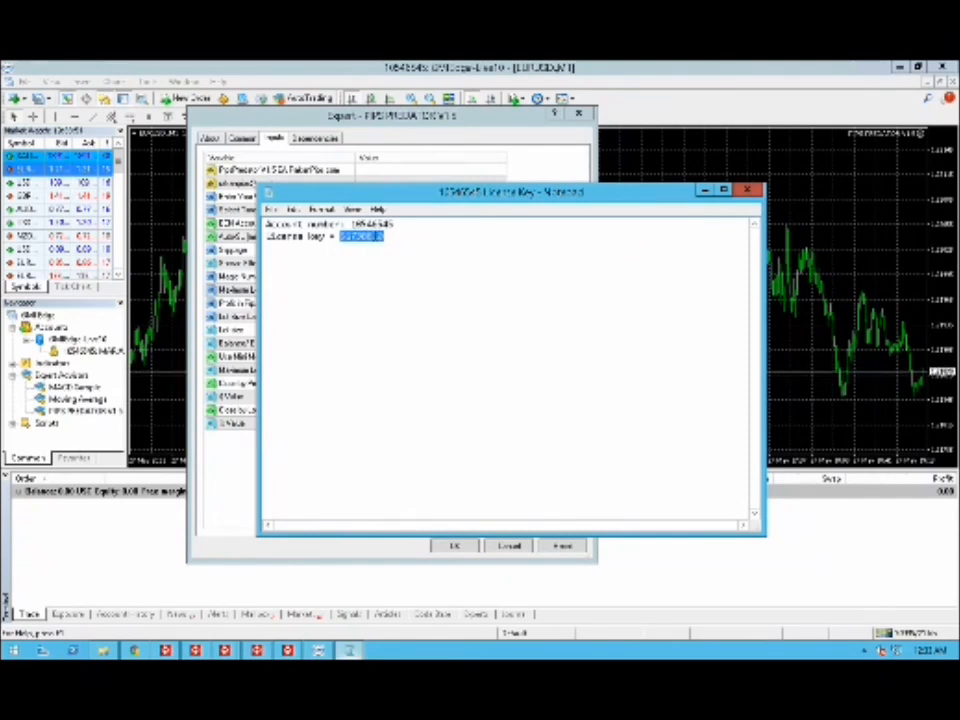
right_click(375, 233)
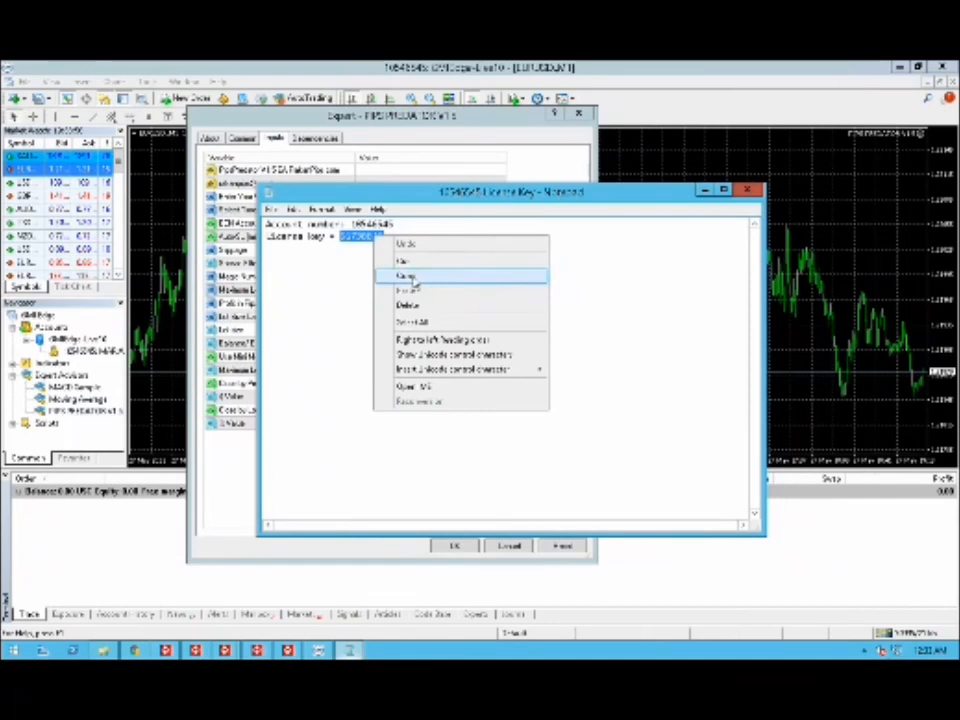
click(412, 275)
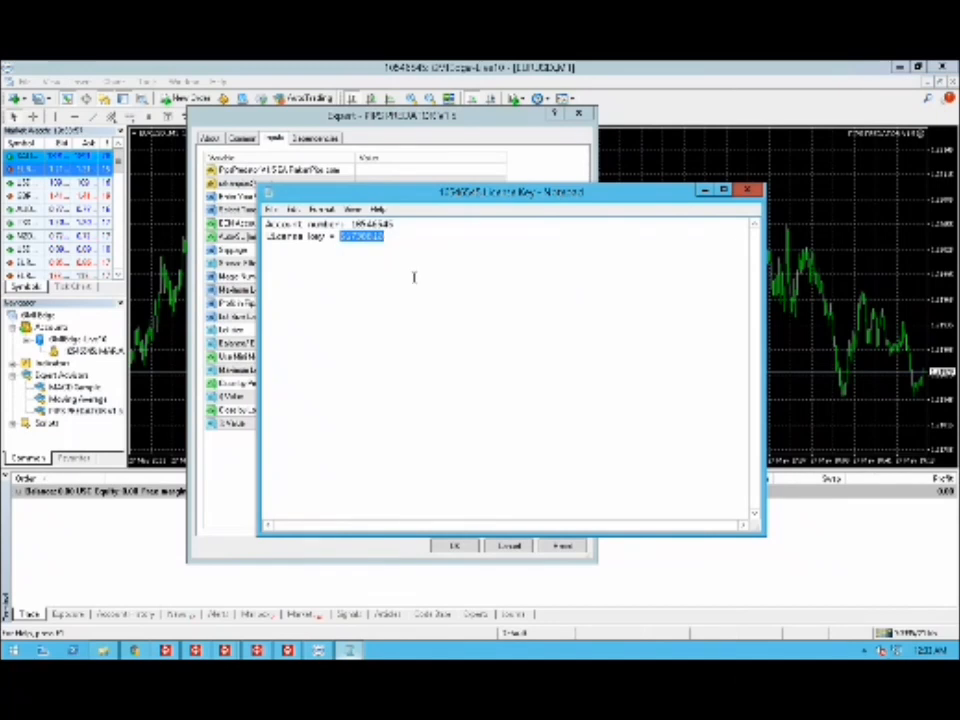
click(408, 122)
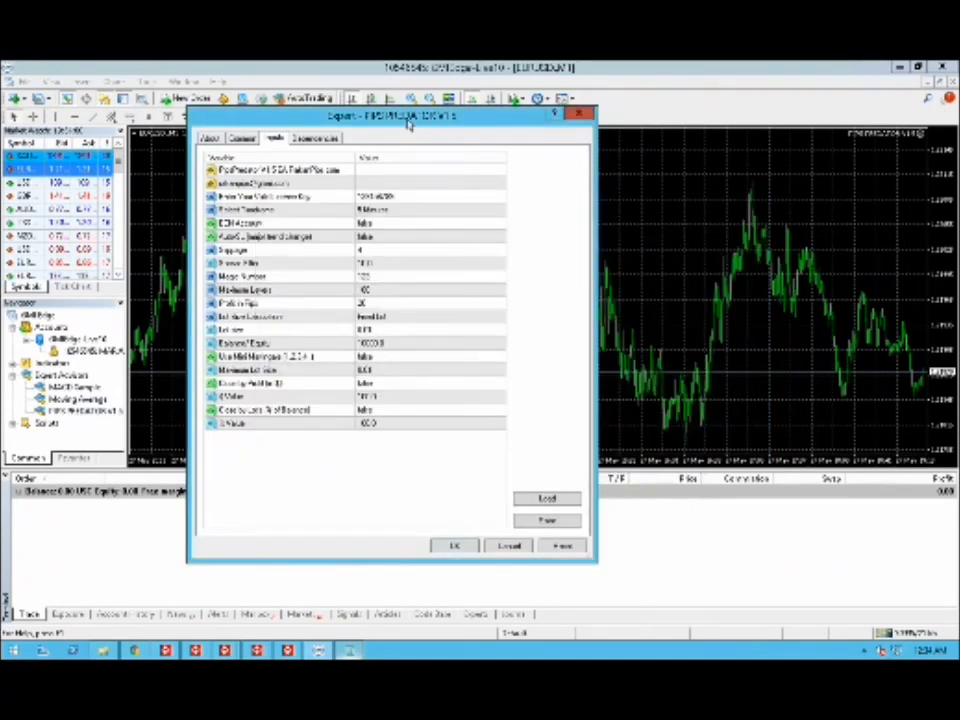
click(392, 198)
click(394, 199)
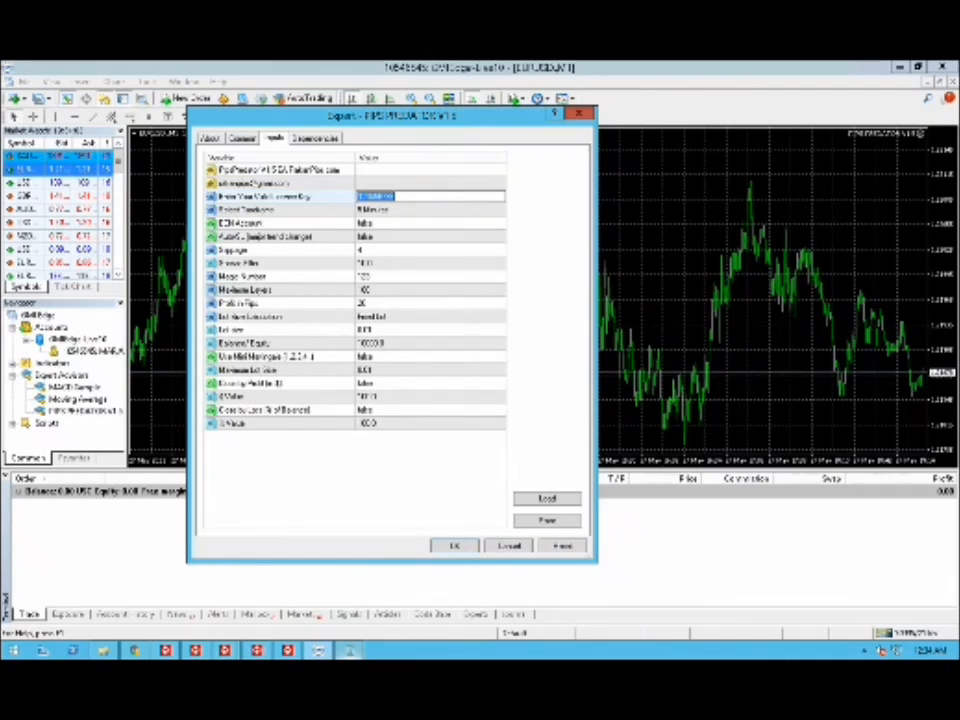
key(ctrl+v)
- Set the expert's Select Timeframe input to 1 Minute, apply the settings and turn on AutoTrading
click(390, 211)
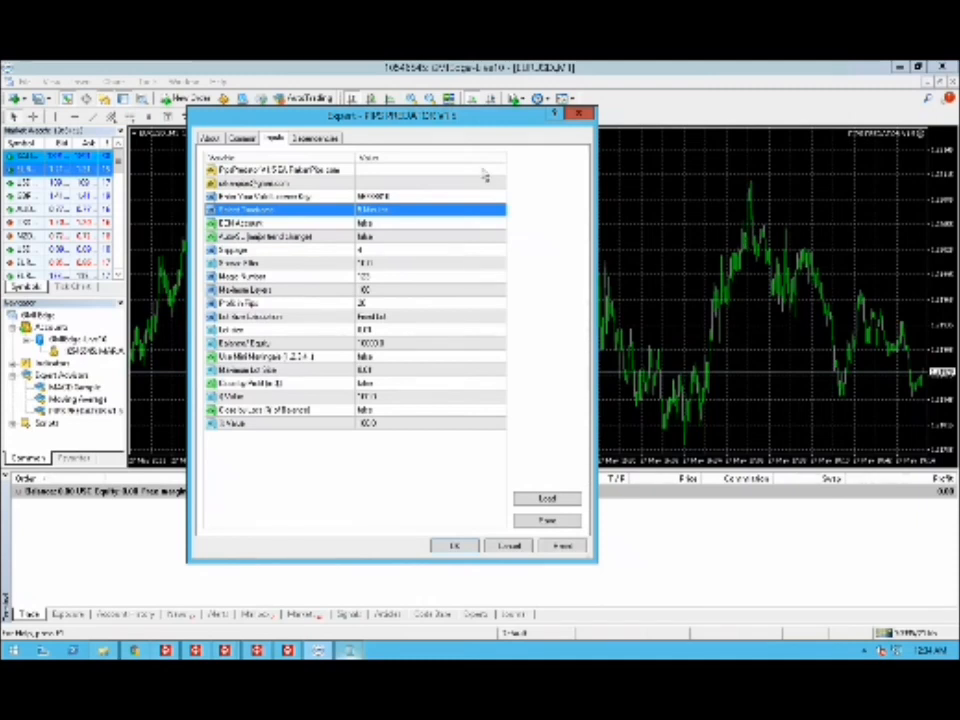
click(376, 213)
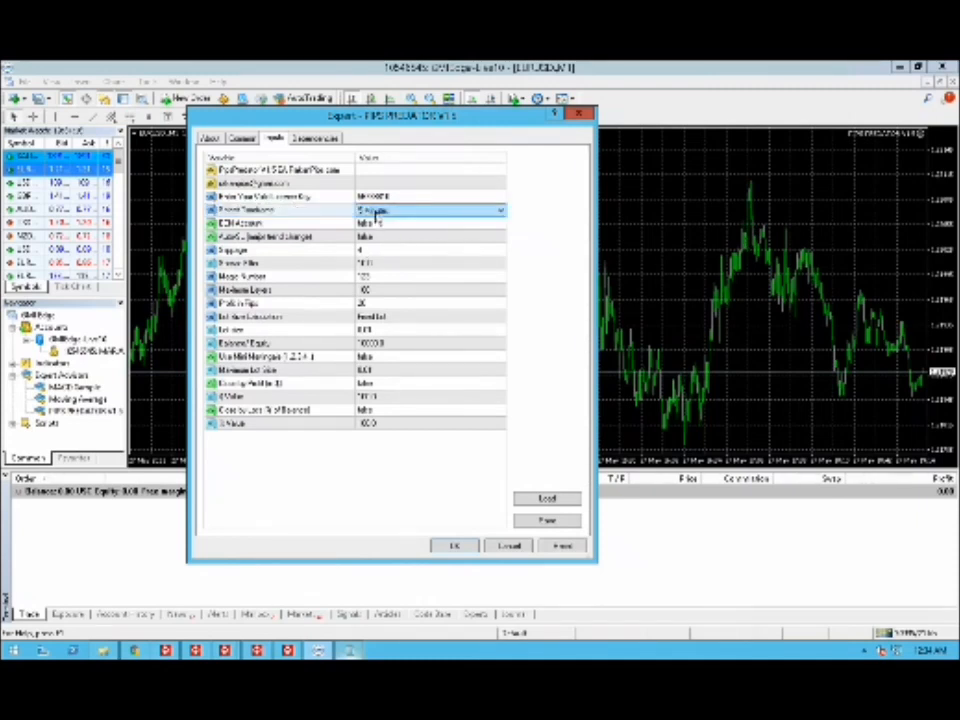
click(390, 214)
click(381, 237)
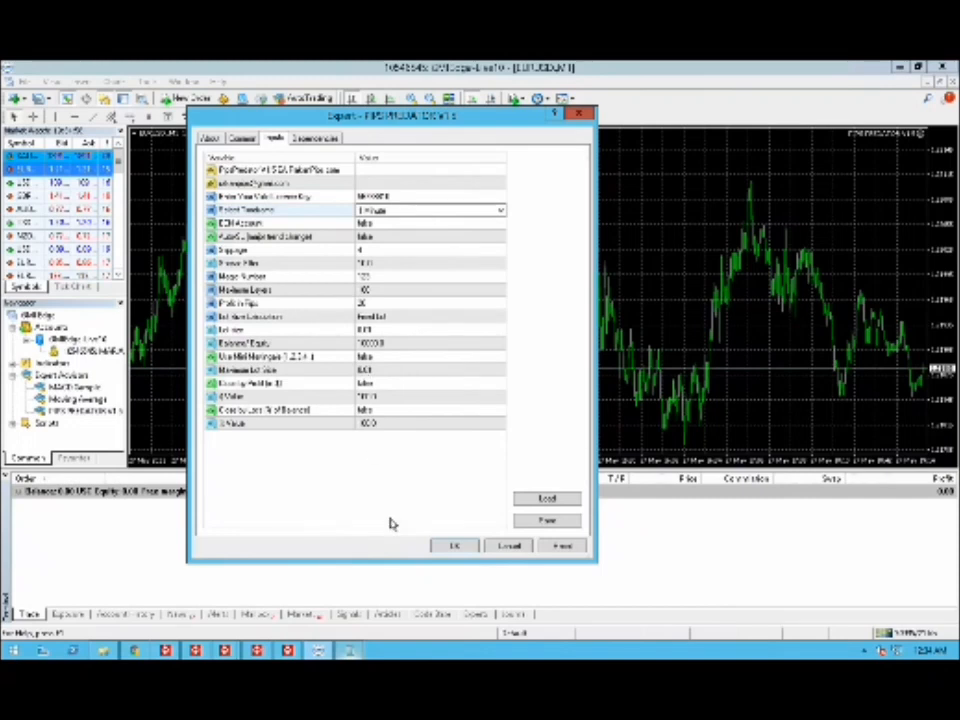
click(462, 550)
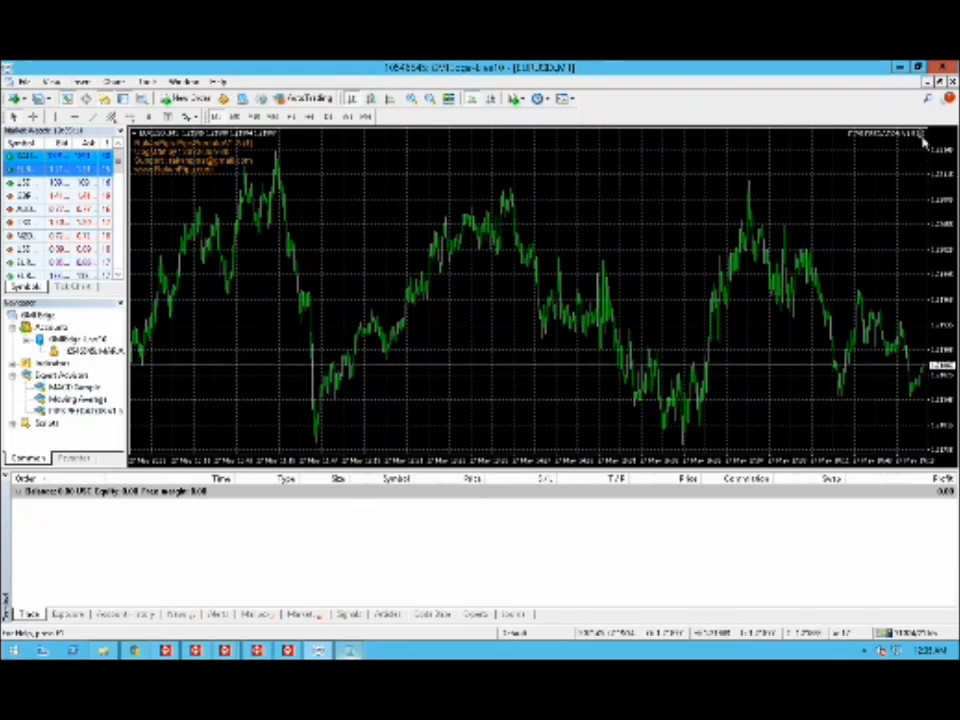
click(300, 102)
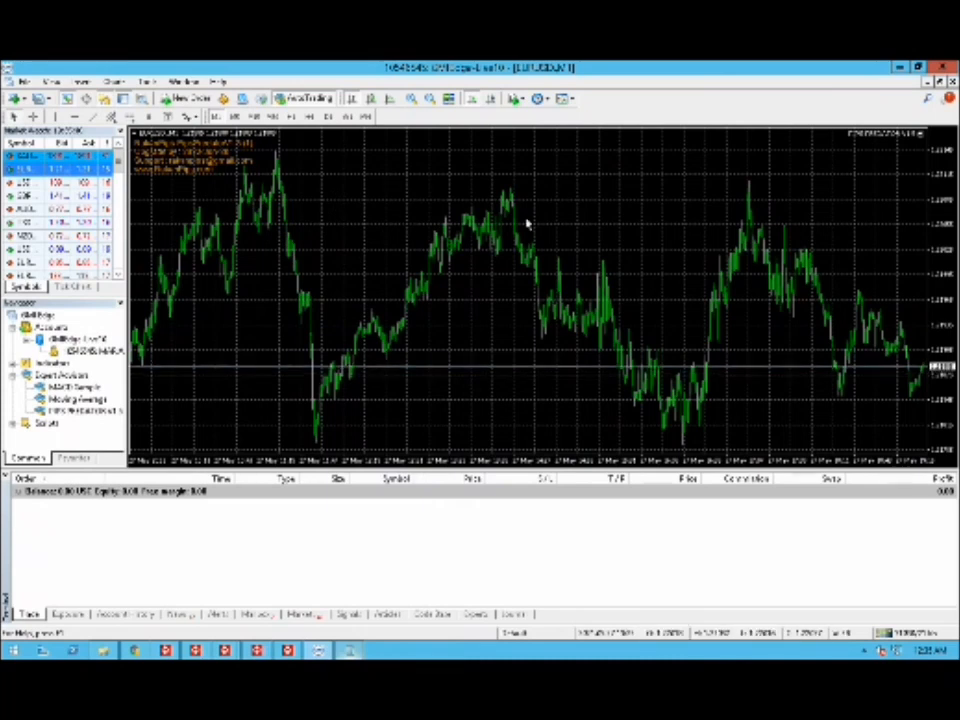
- Save the EURUSD chart setup, including the attached expert, as a template named predator1.5
click(565, 100)
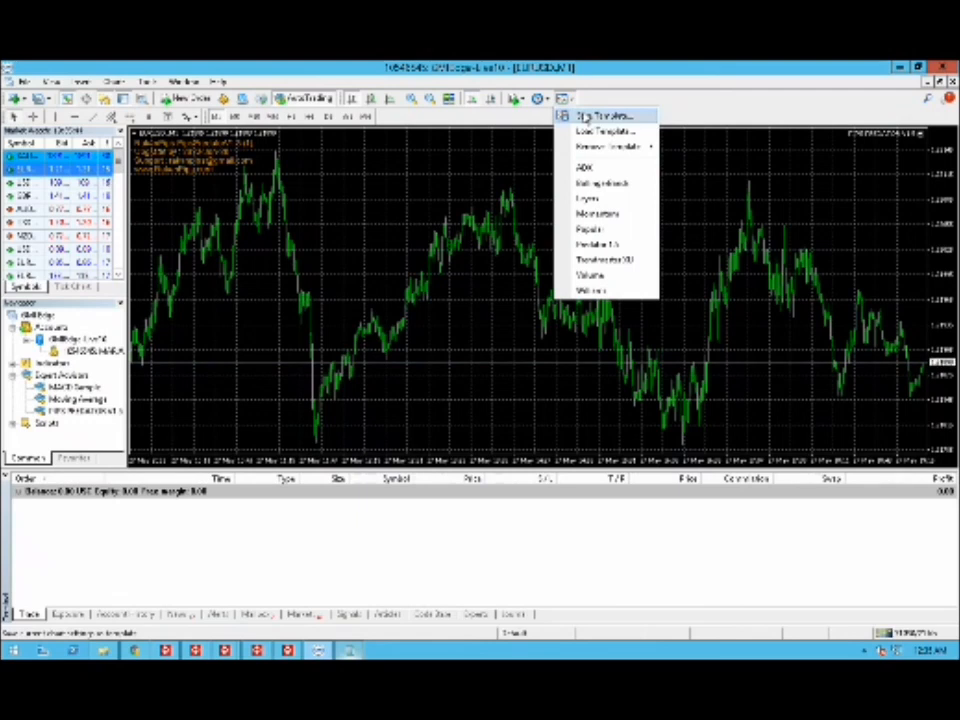
click(584, 116)
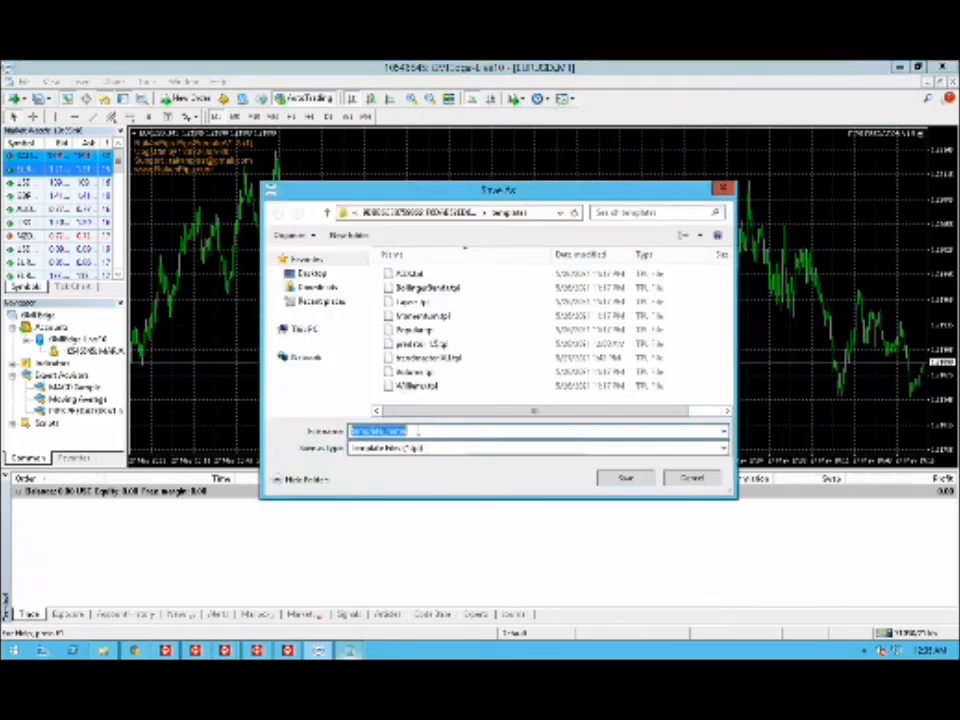
text(predictor 5)
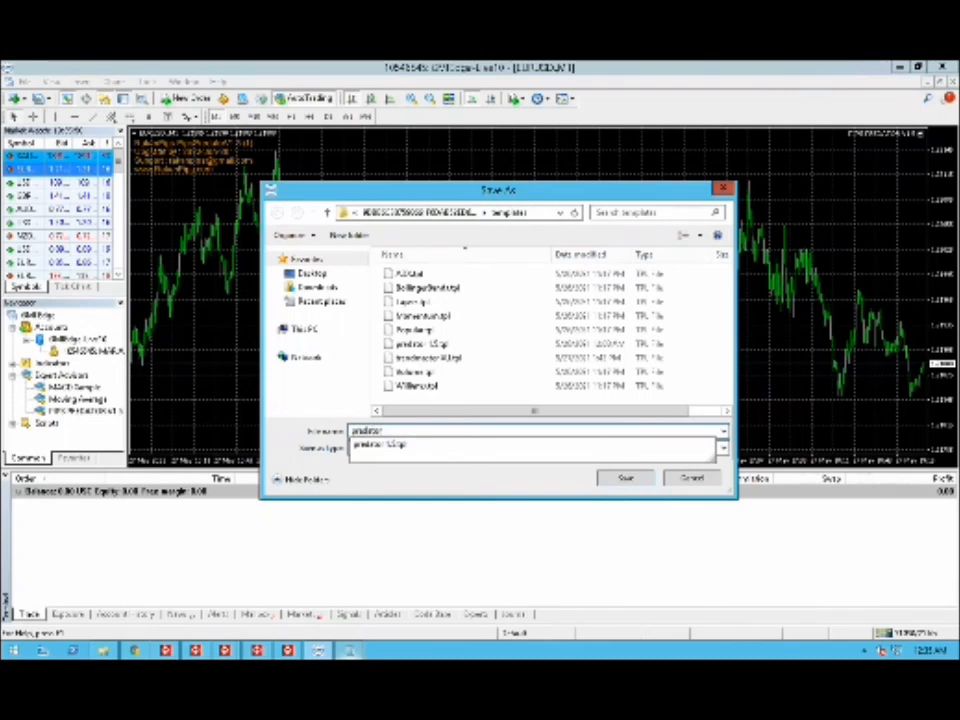
click(418, 432)
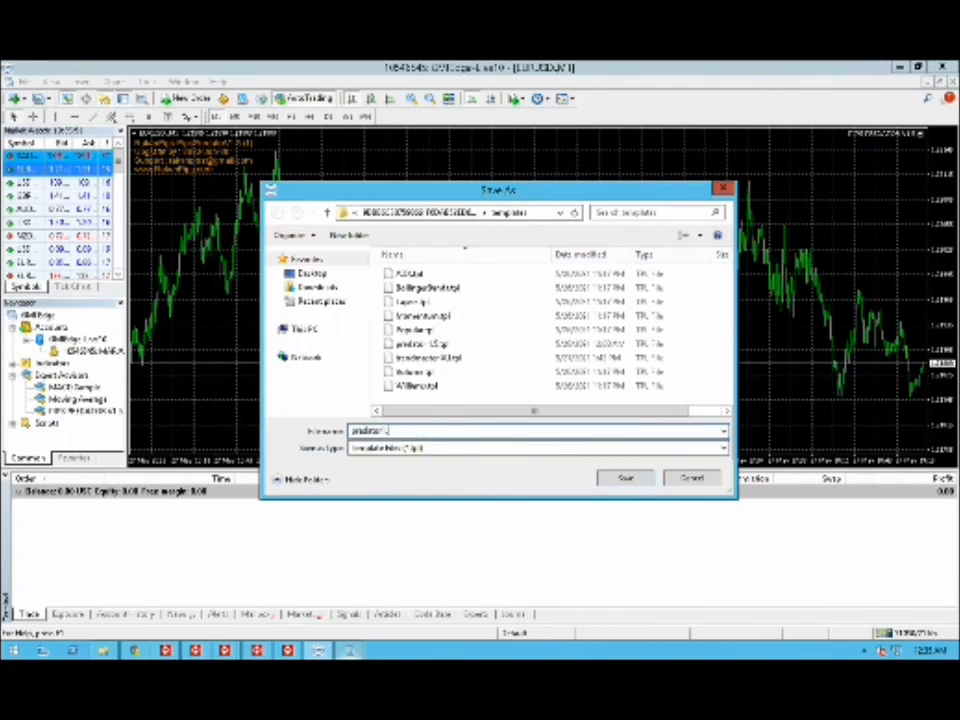
click(620, 478)
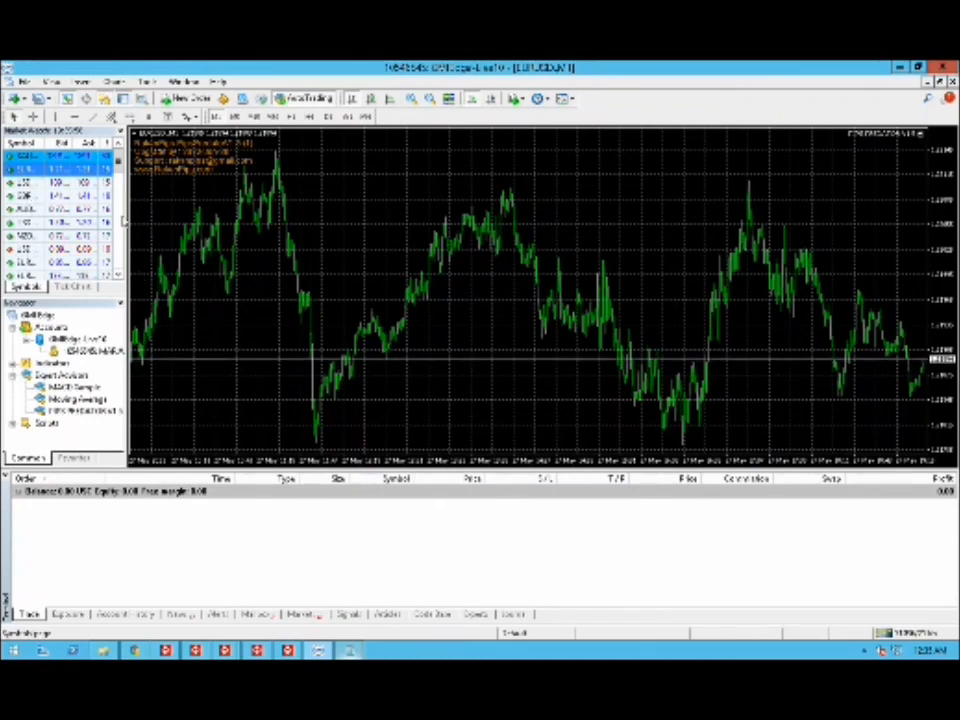
- Open a new USDCHF chart from the Market Watch symbol list
drag(124, 220, 140, 215)
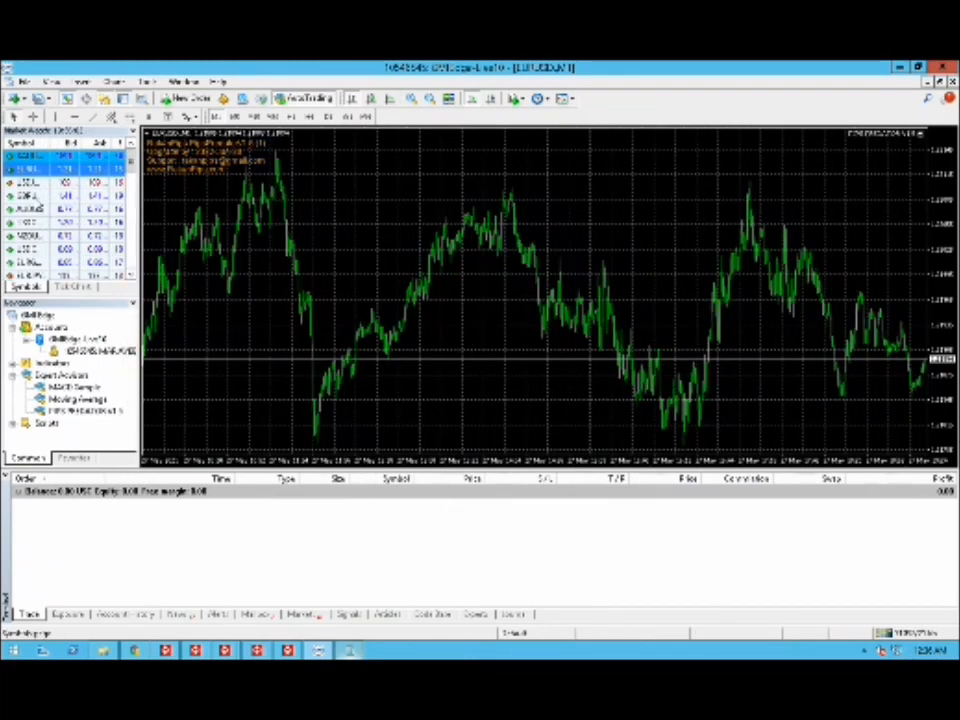
click(33, 196)
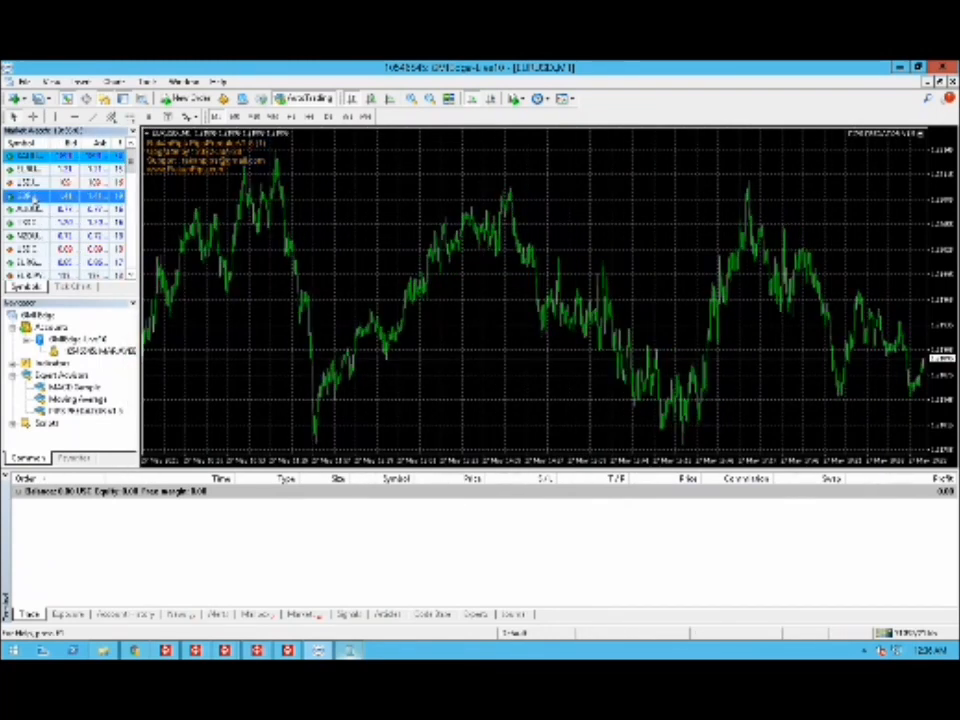
click(32, 249)
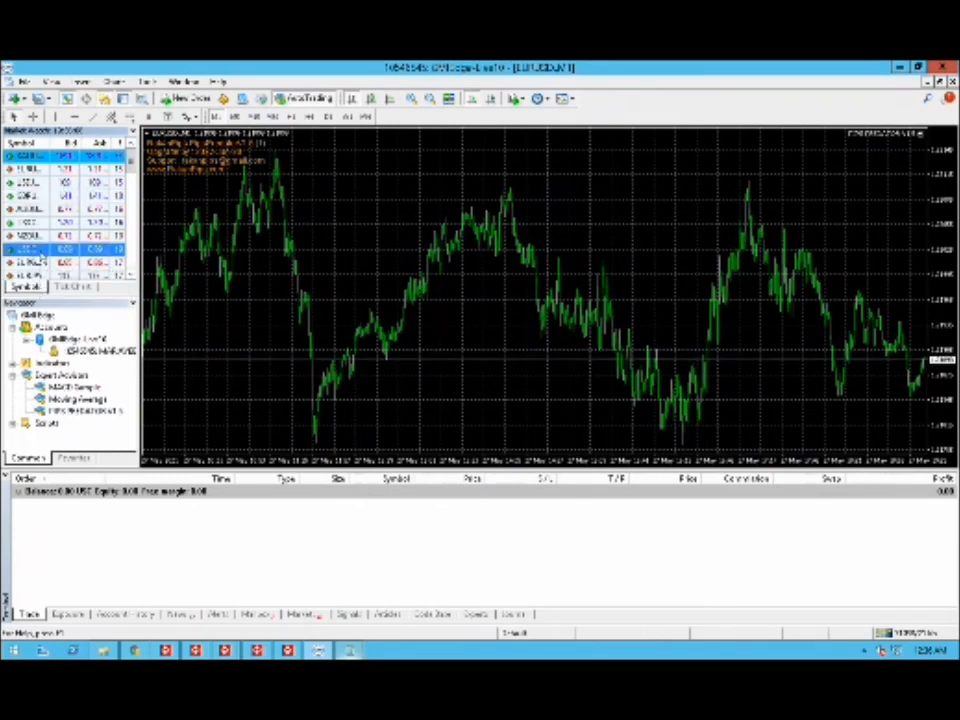
right_click(48, 250)
click(80, 275)
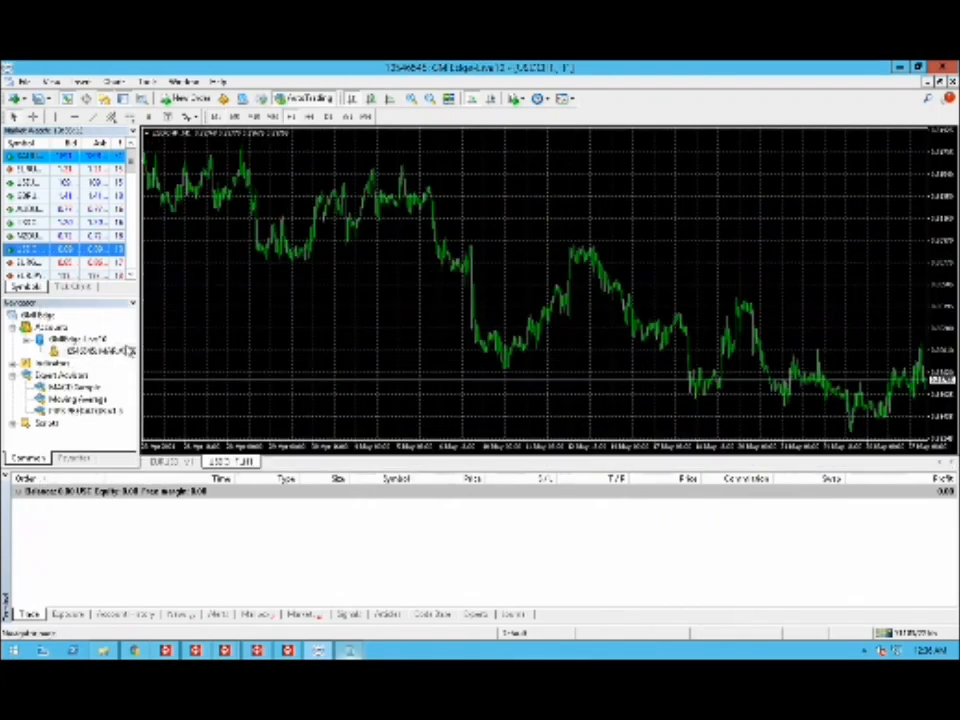
mouse_move(139, 345)
mouse_down()
mouse_move(105, 340)
mouse_move(127, 335)
mouse_up()
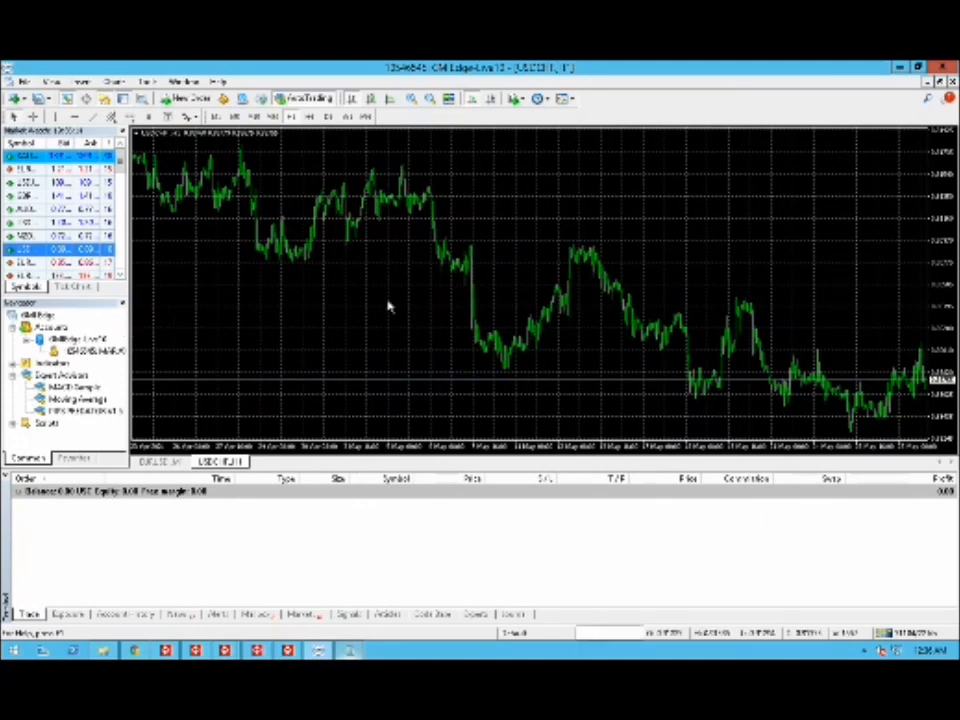
- Load the saved Predator1.5 template on the USDCHF chart, reloading it once the timeframe is set to M1
click(573, 101)
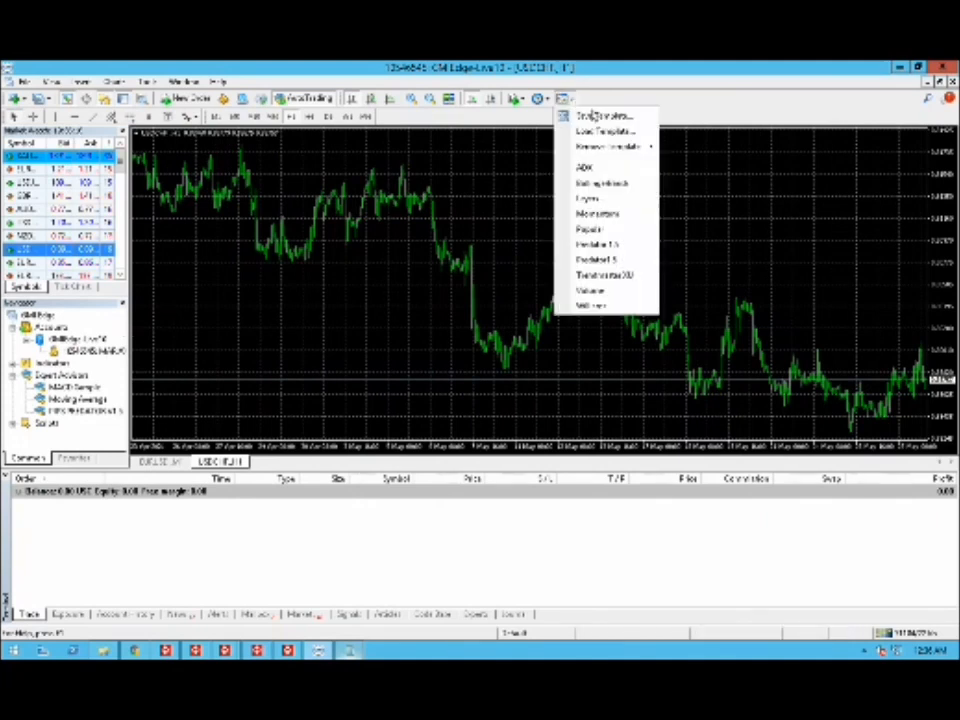
click(609, 261)
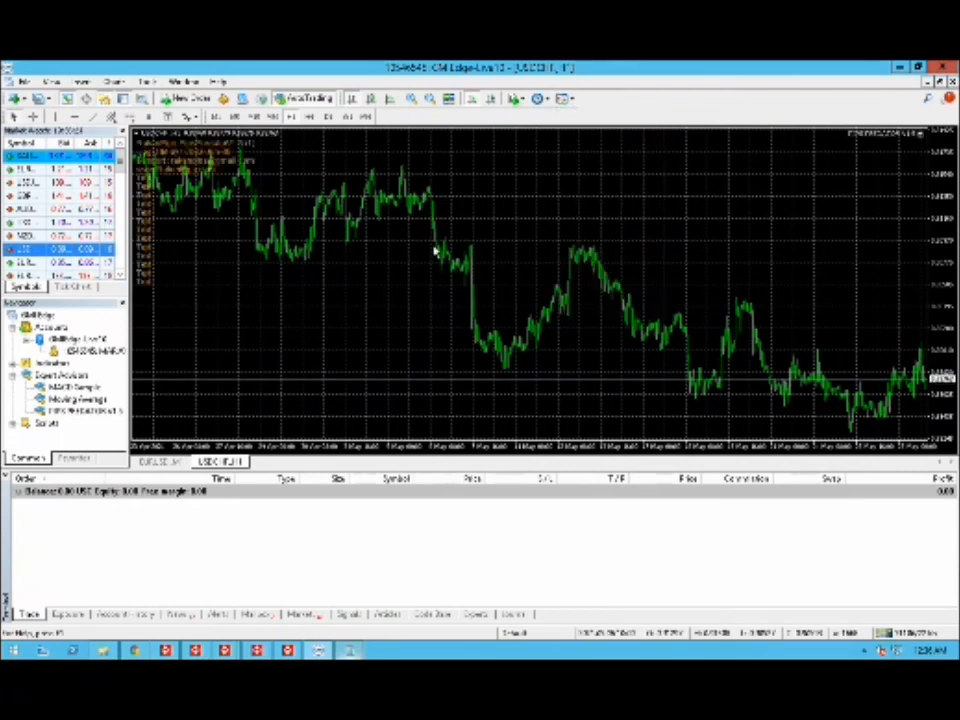
click(216, 116)
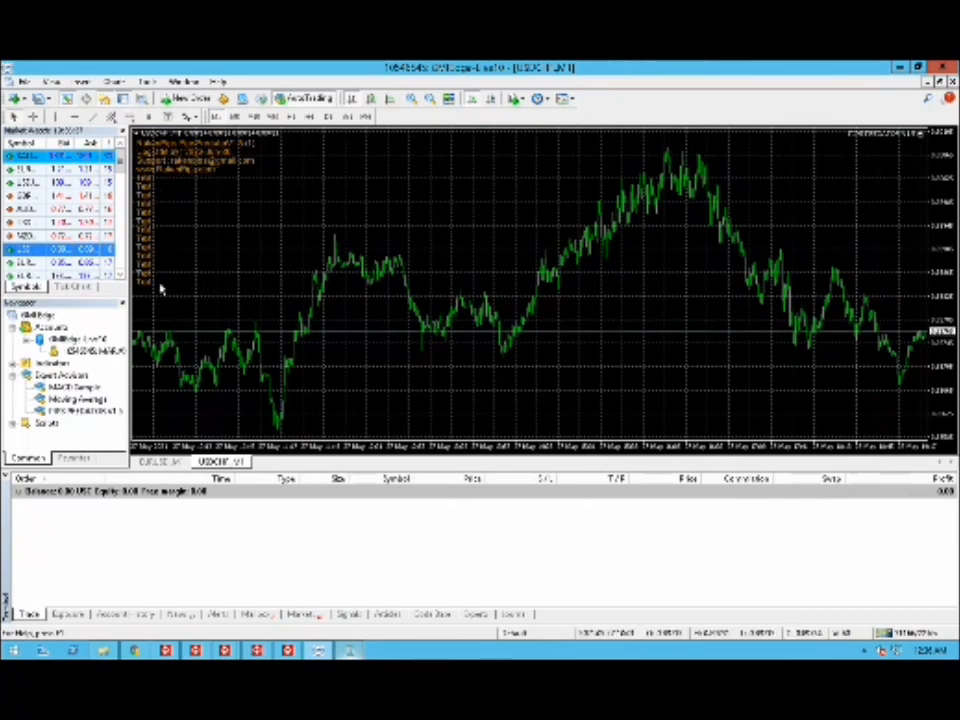
click(564, 100)
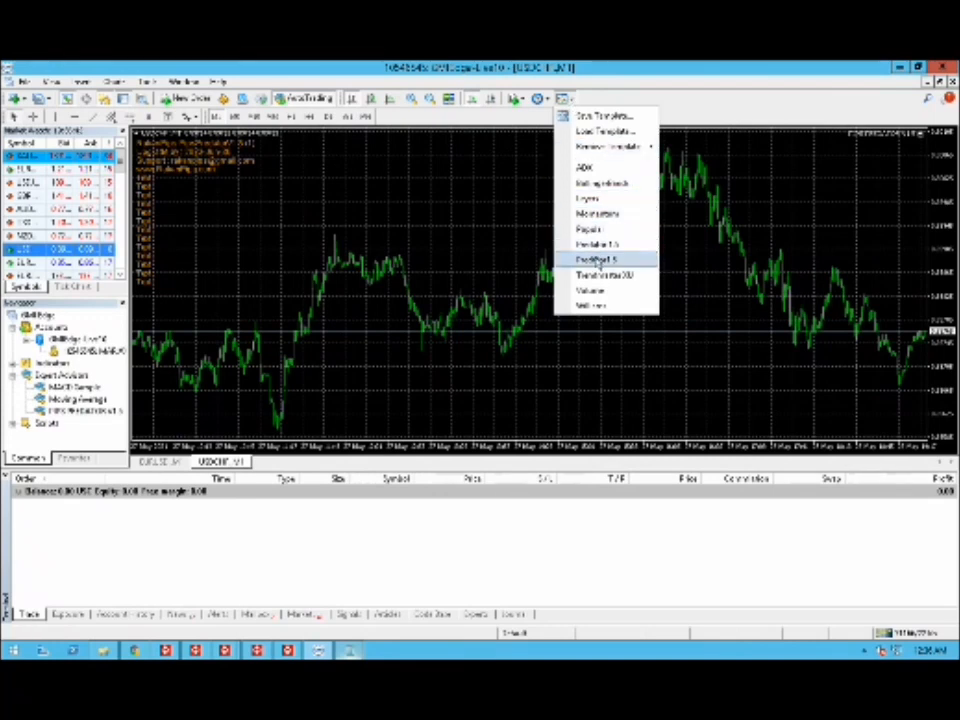
click(600, 260)
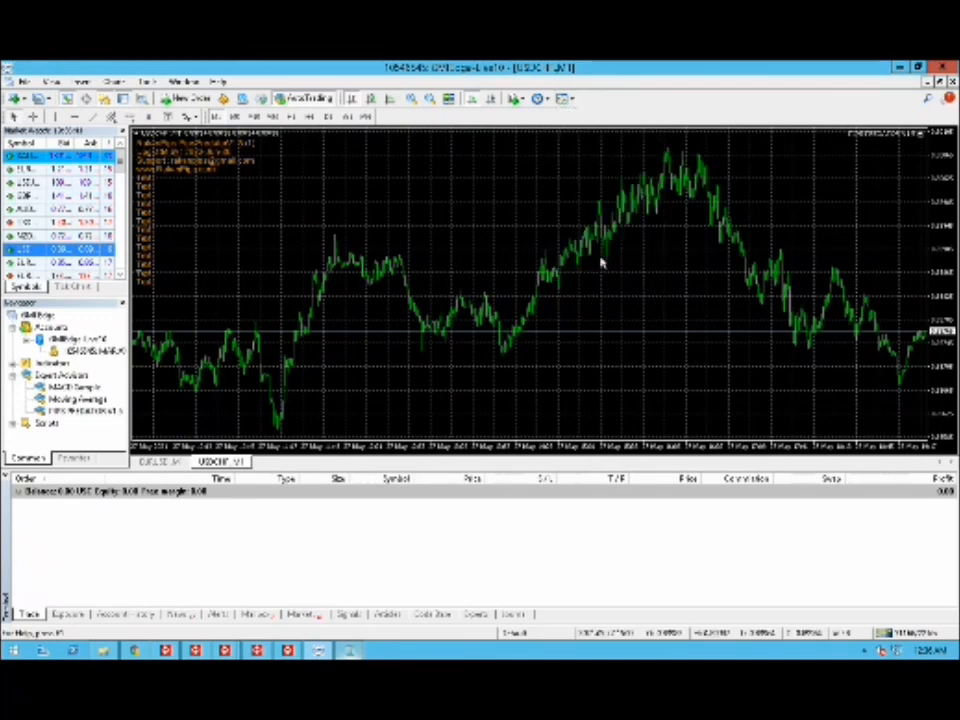